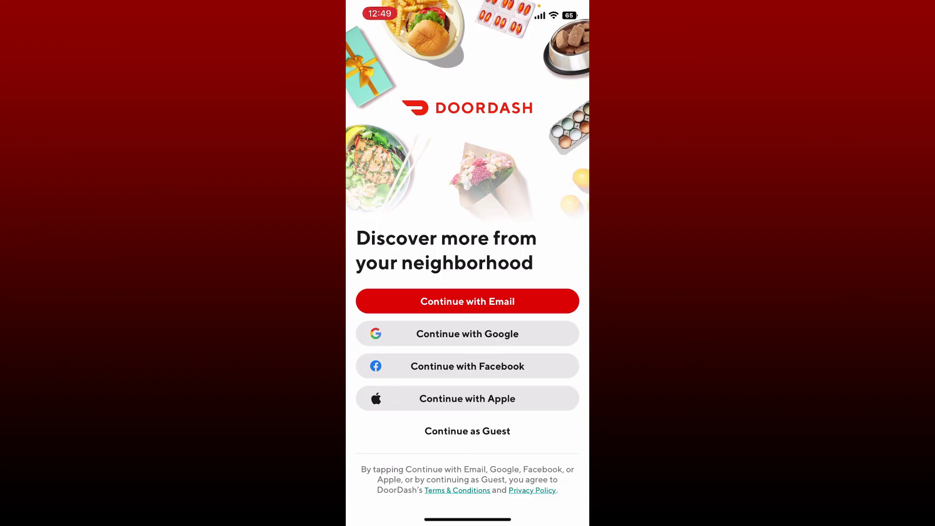
# Leave DoorDash for the home screen, then page past its icon to the YouTube and Instagram page
pyautogui.moveTo(468, 520); pyautogui.dragTo(467, 330)
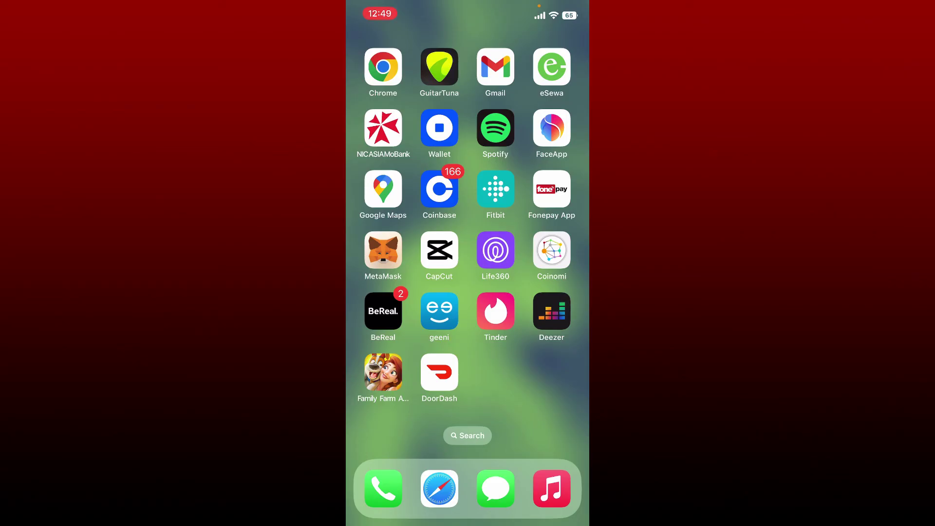
pyautogui.moveTo(541, 255)
pyautogui.mouseDown()
pyautogui.moveTo(394, 256)
pyautogui.moveTo(504, 256)
pyautogui.mouseUp()
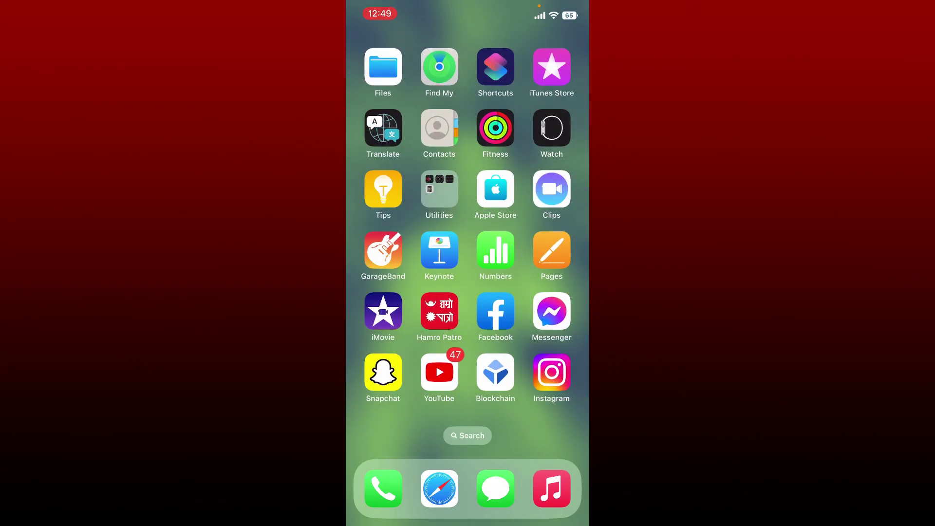